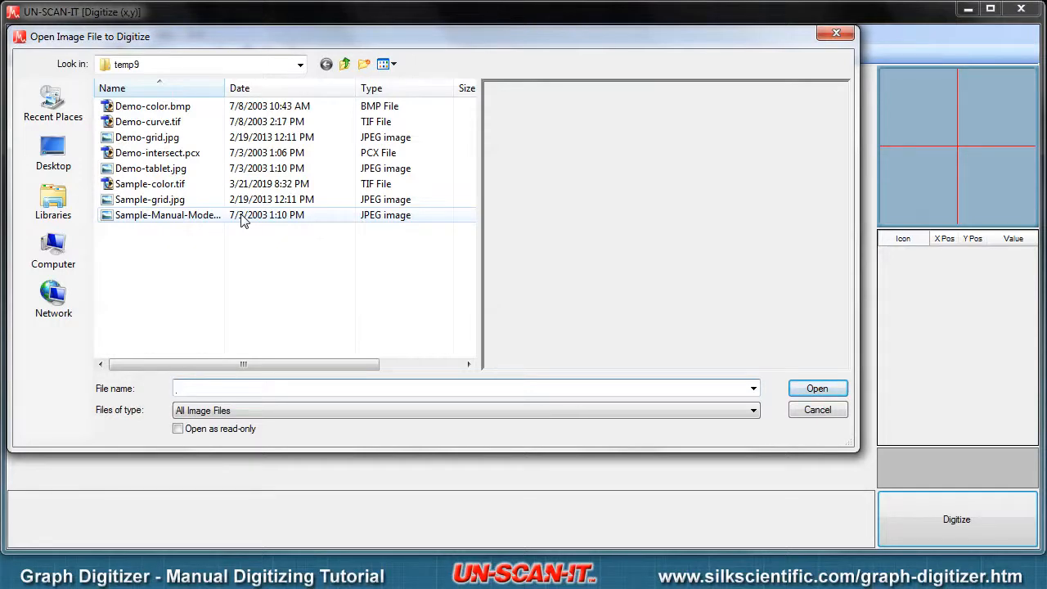
Step: Open Sample-Manual-Mode.jpg for digitizing and choose the (x,y) Digitizing Tablet mode
click(242, 218)
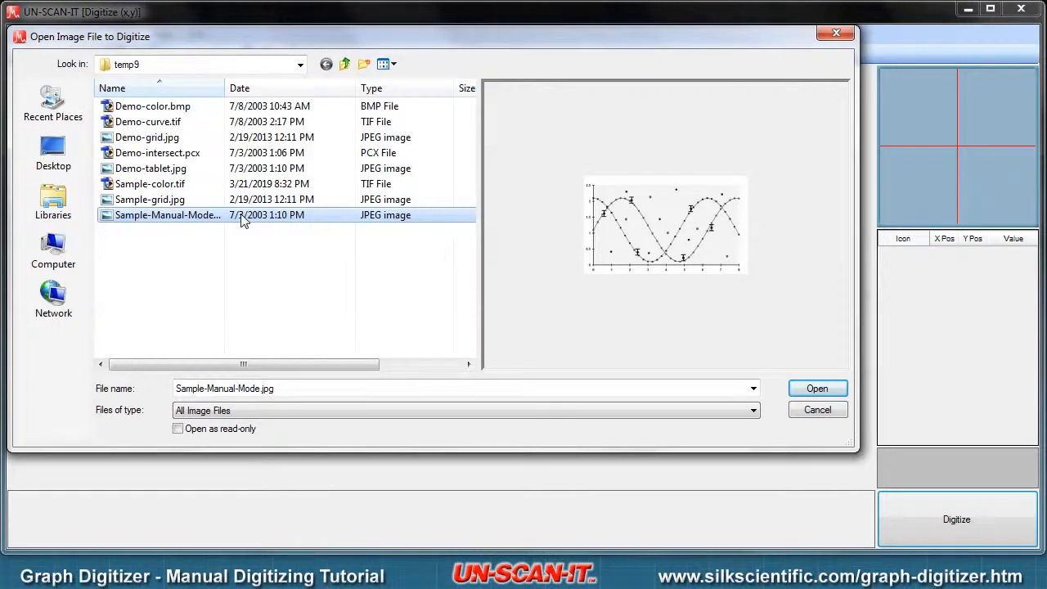
double_click(242, 216)
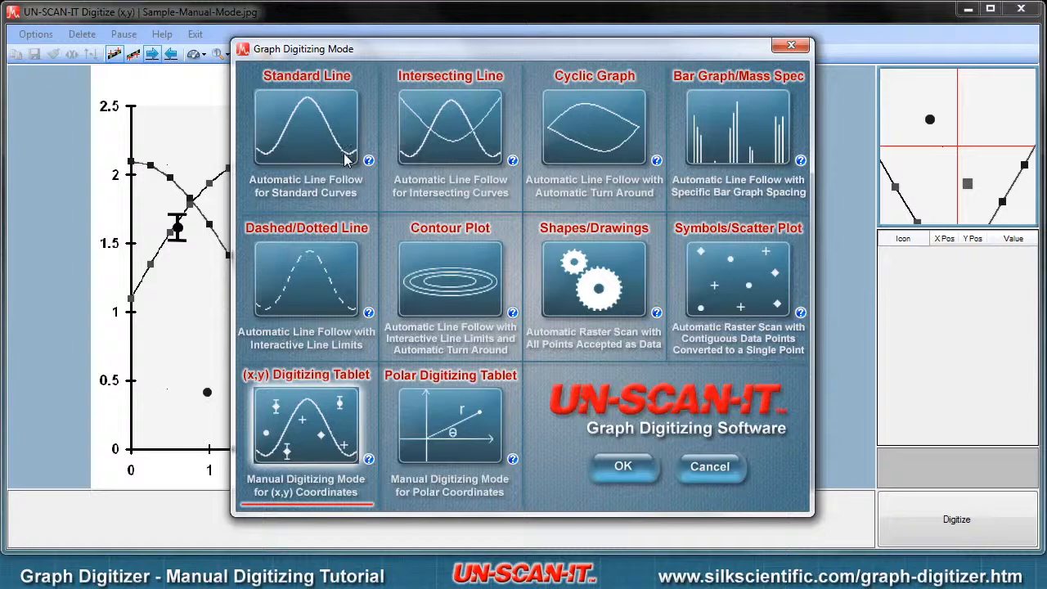
double_click(323, 427)
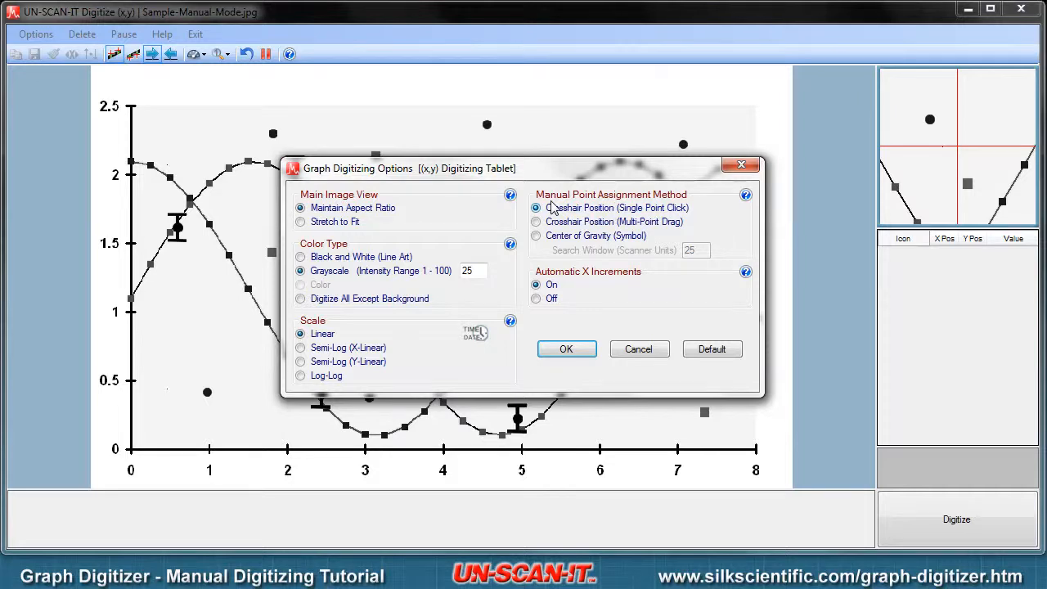
Step: Review the help on manual point assignment and accept the digitizing options with Crosshair Position (Single Point Click)
click(746, 196)
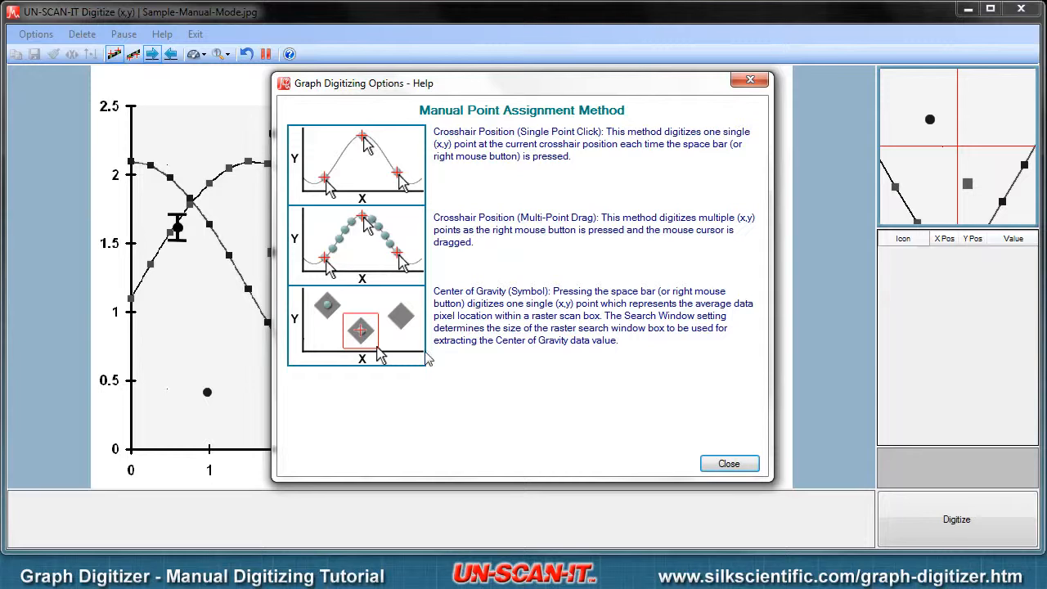
click(728, 463)
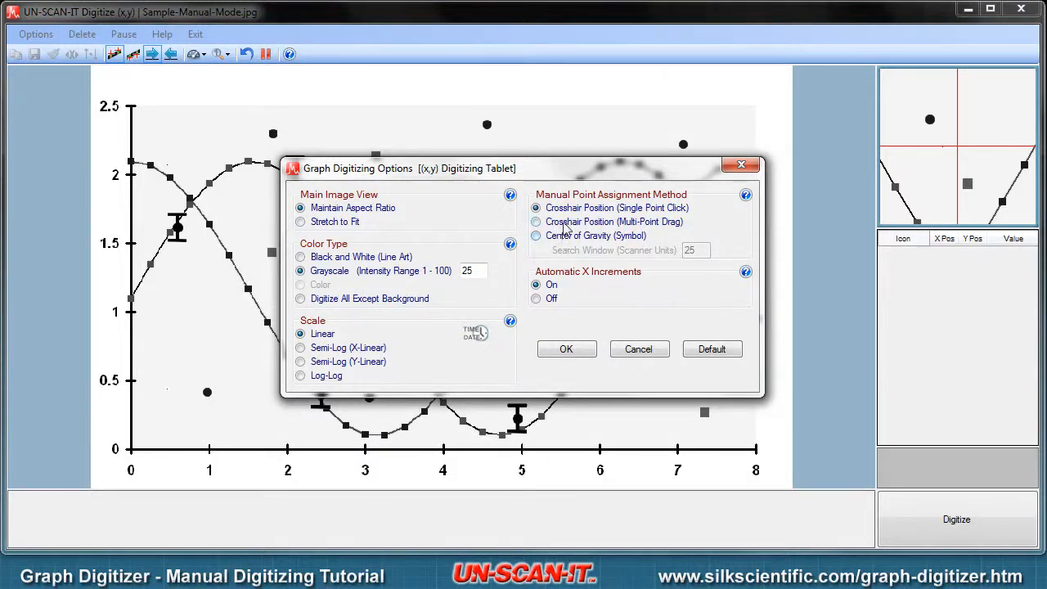
click(568, 211)
click(565, 350)
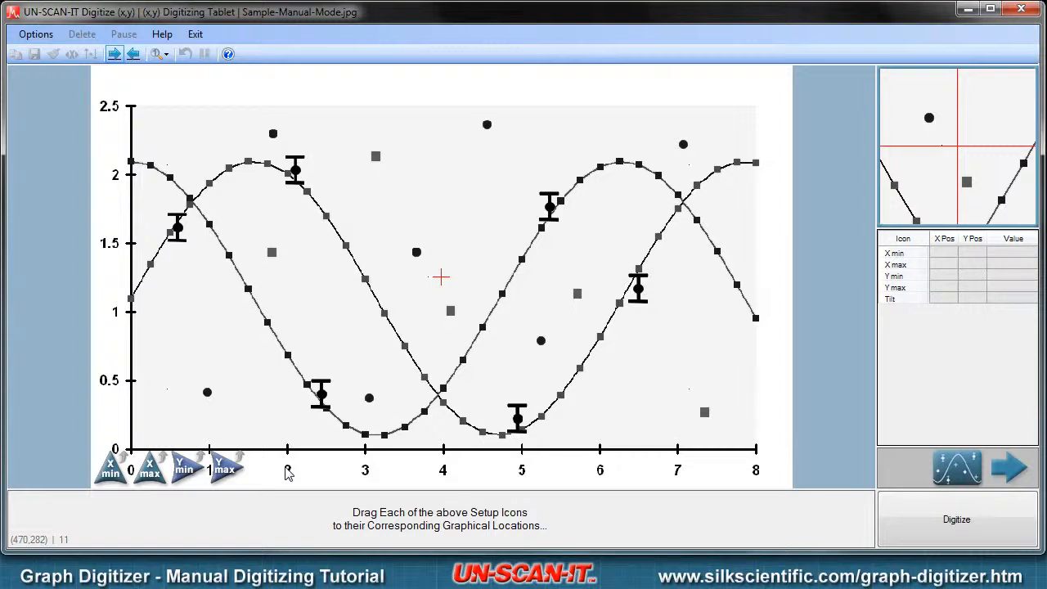
Step: Place the Xmin marker on the X axis's lowest tick and set its value to 0
drag(131, 470, 134, 469)
text(0)
key(Return)
Step: Place the Xmax marker precisely on the X axis's highest tick and set its value to 8
drag(154, 473, 763, 474)
key(Right)
key(Right)
key(Right)
key(Right)
key(Right)
key(Right)
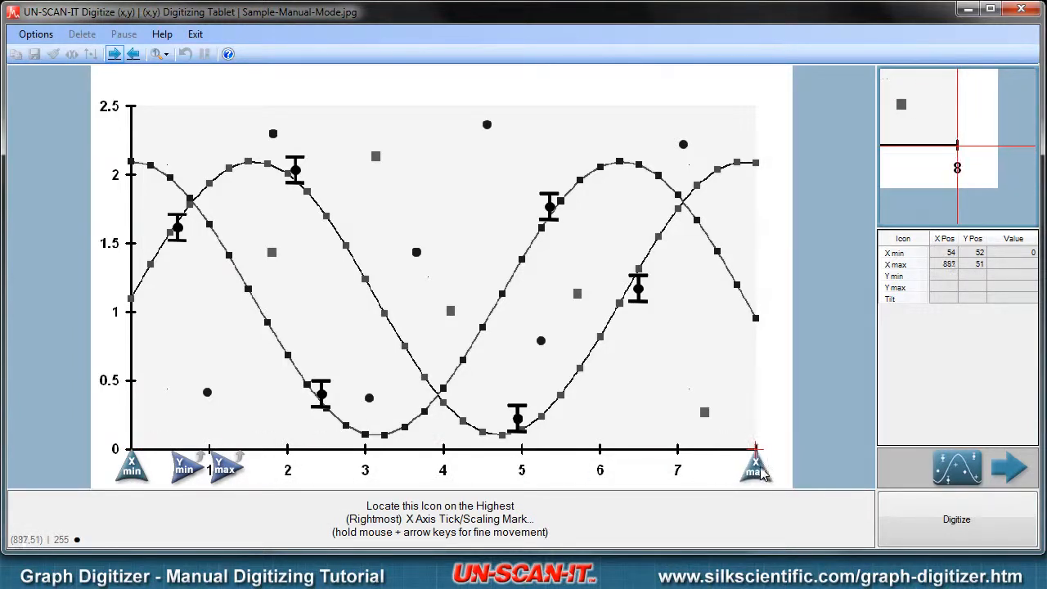
drag(761, 474, 759, 475)
text(8)
key(Return)
Step: Align the Ymin marker with the Y axis's lowest tick and set its value to 0
drag(185, 468, 110, 456)
key(Up)
key(Up)
key(Up)
key(Up)
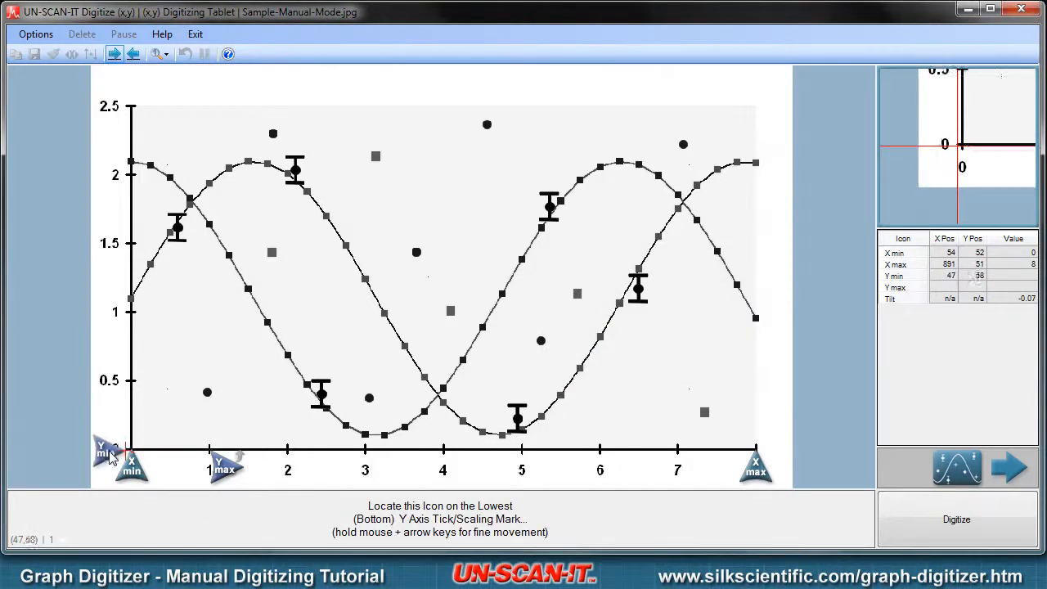
key(Right)
key(Right)
key(Right)
key(Right)
key(Right)
key(Right)
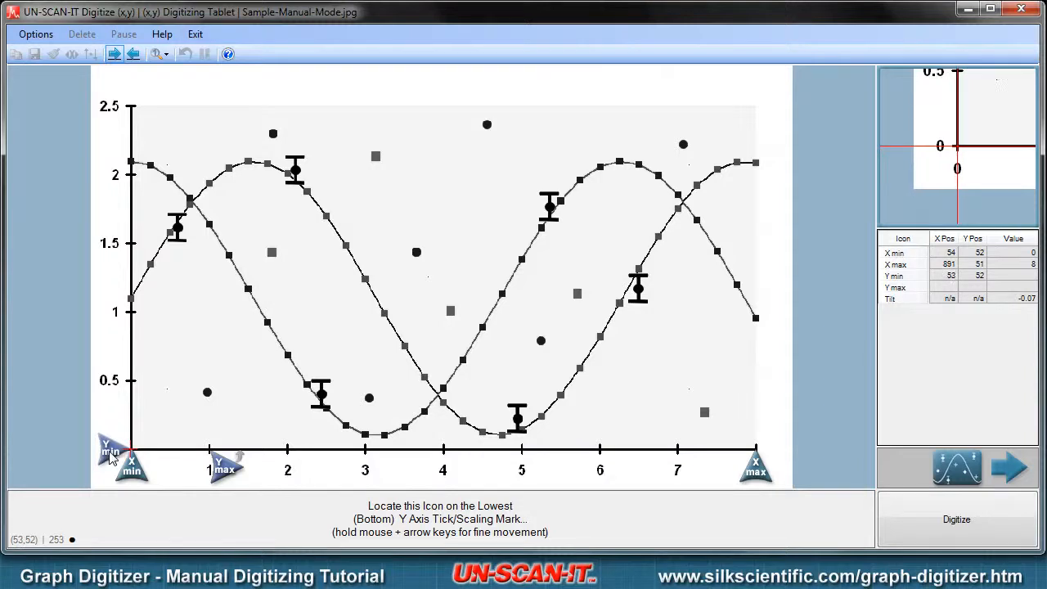
drag(111, 456, 111, 456)
text(0)
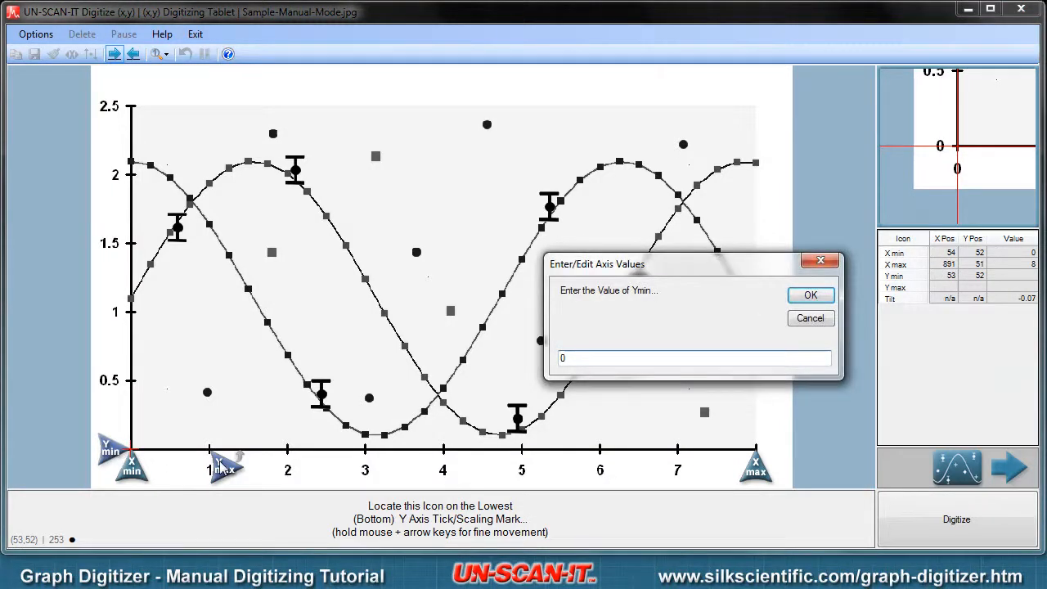
key(Return)
Step: Place the Ymax marker on the Y axis's highest tick and set its value to 2.5
drag(220, 467, 114, 106)
text(2.5)
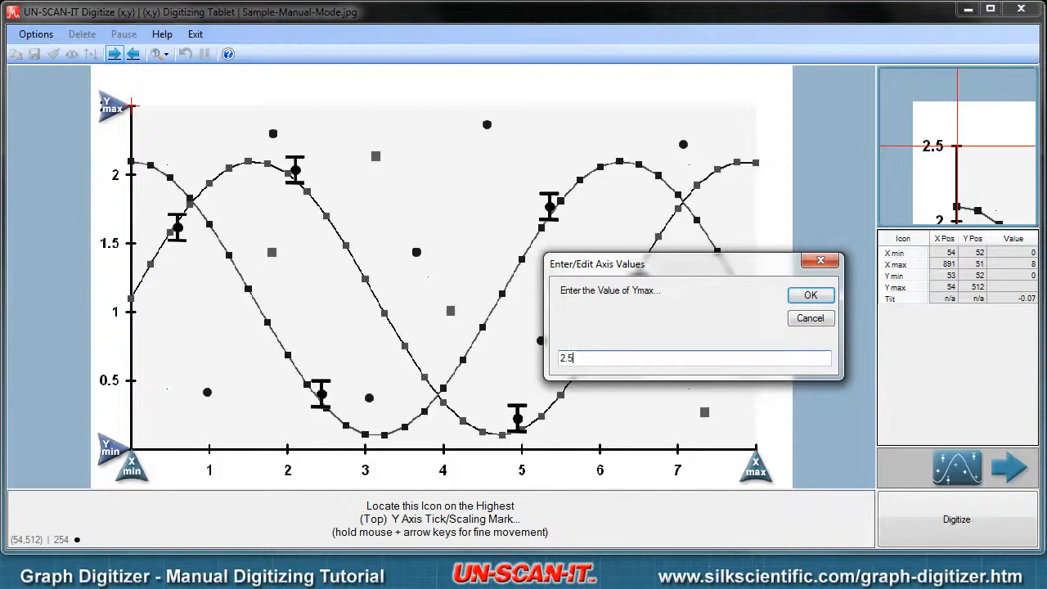
key(Return)
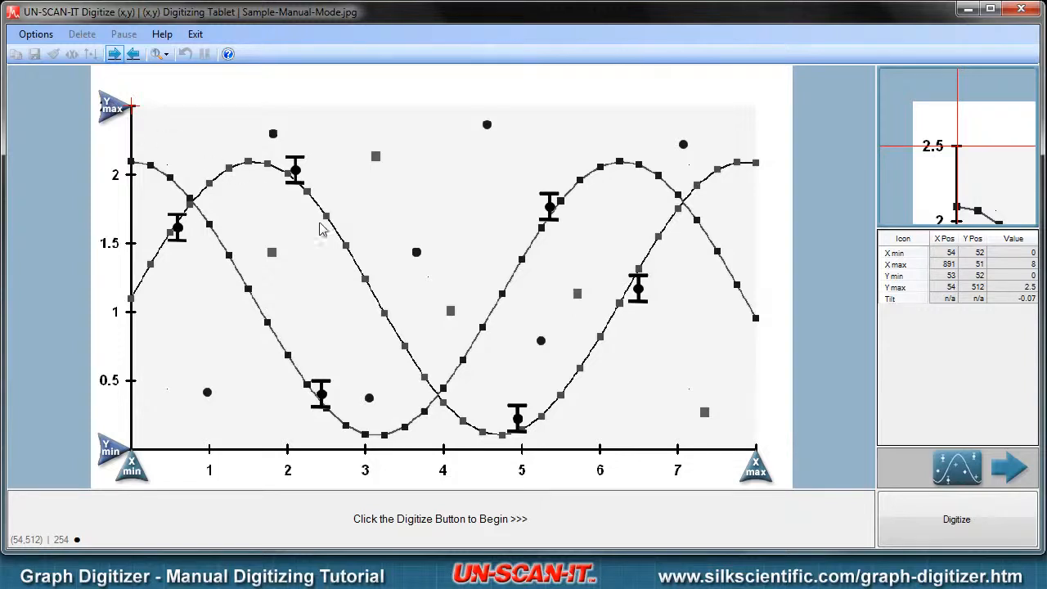
Step: Start digitizing the graph with tilt correction applied
click(910, 522)
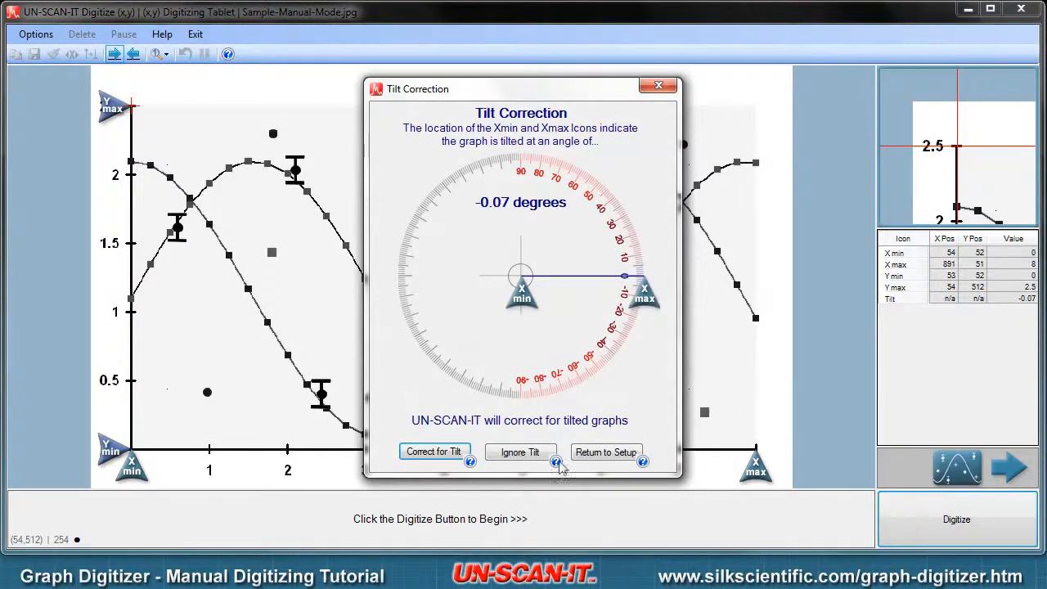
click(461, 455)
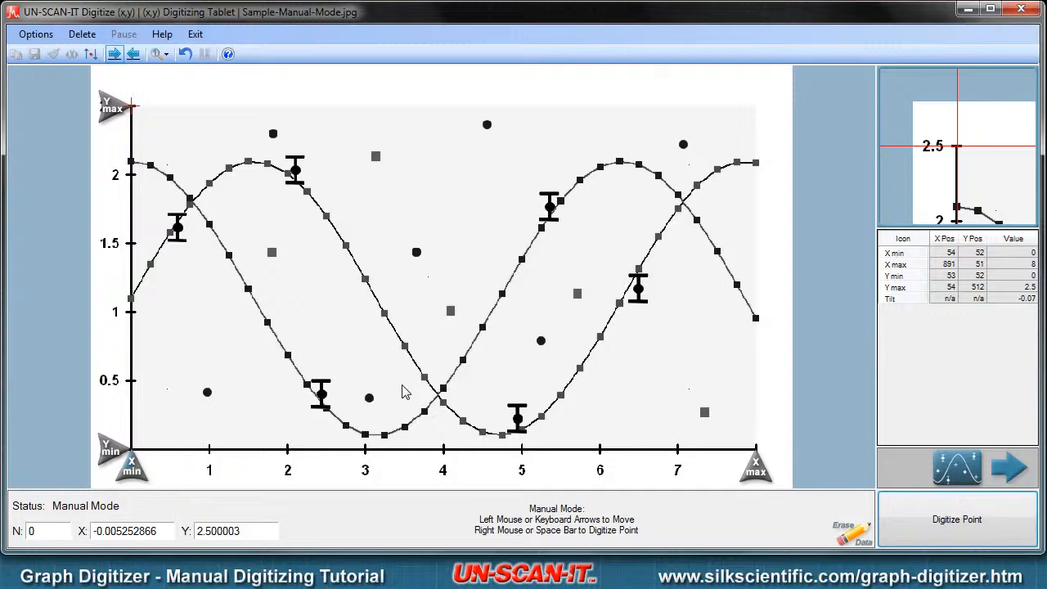
Step: Move the crosshair to an empty area near X 2.86, Y 0.81 and shift it horizontally to about X 3.91
click(302, 302)
click(326, 324)
click(353, 339)
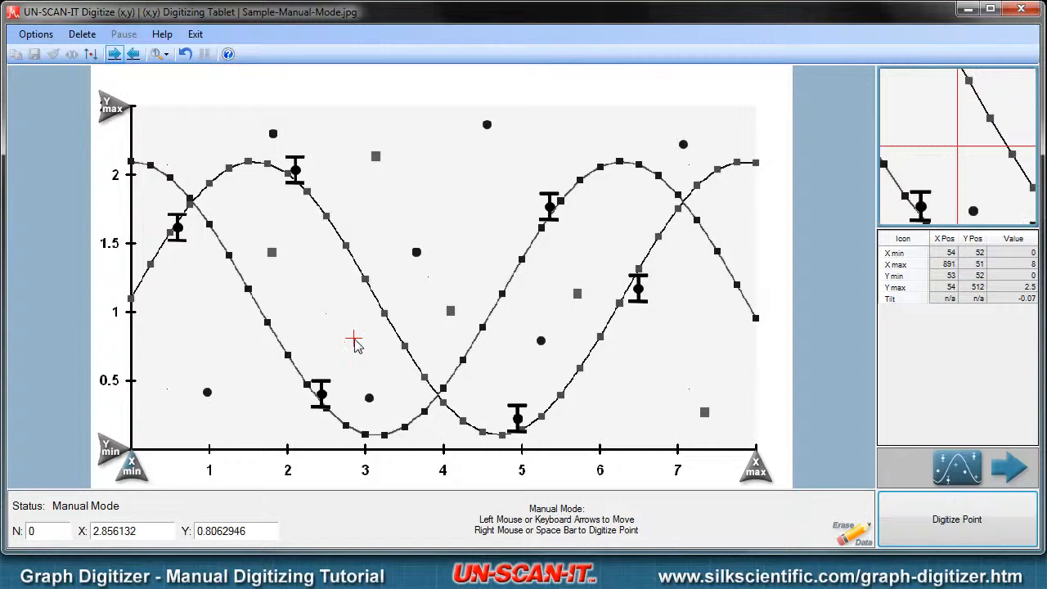
key(Right)
key(Right)
key(Right)
key(Right)
key(Right)
key(Right)
key(Right)
key(Right)
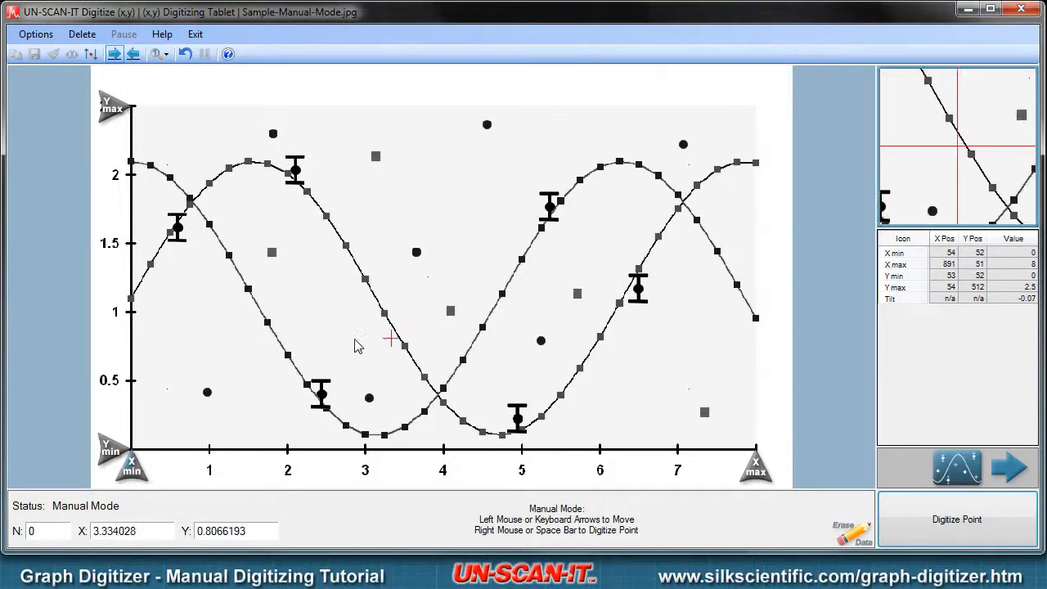
key(Right)
key(Right)
key(Right)
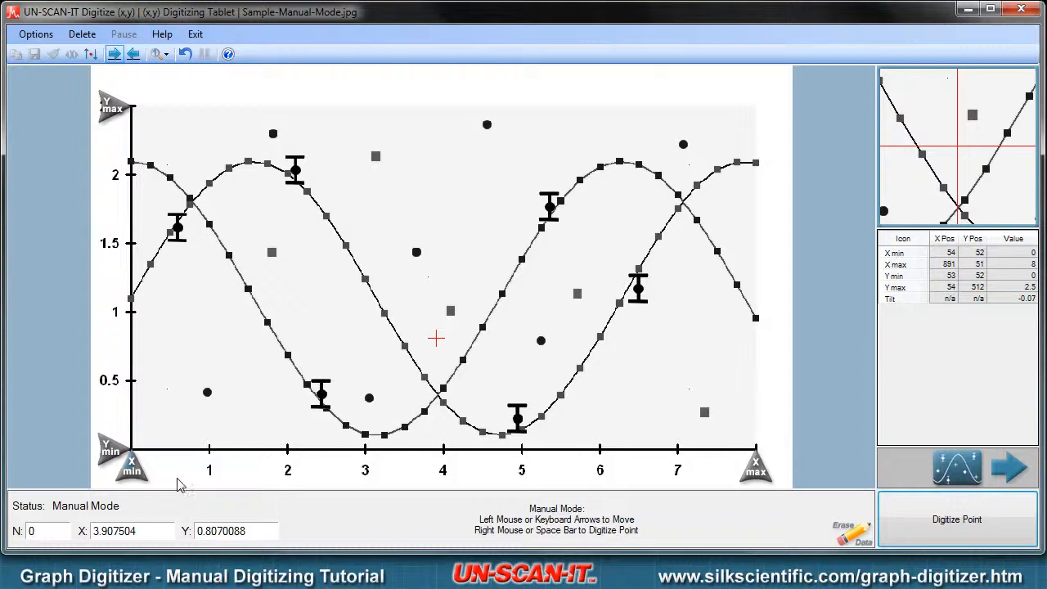
Step: Digitize the gray square near X 1.8, Y 1.44 and the black circle near X 3.66, Y 1.44
right_click(274, 253)
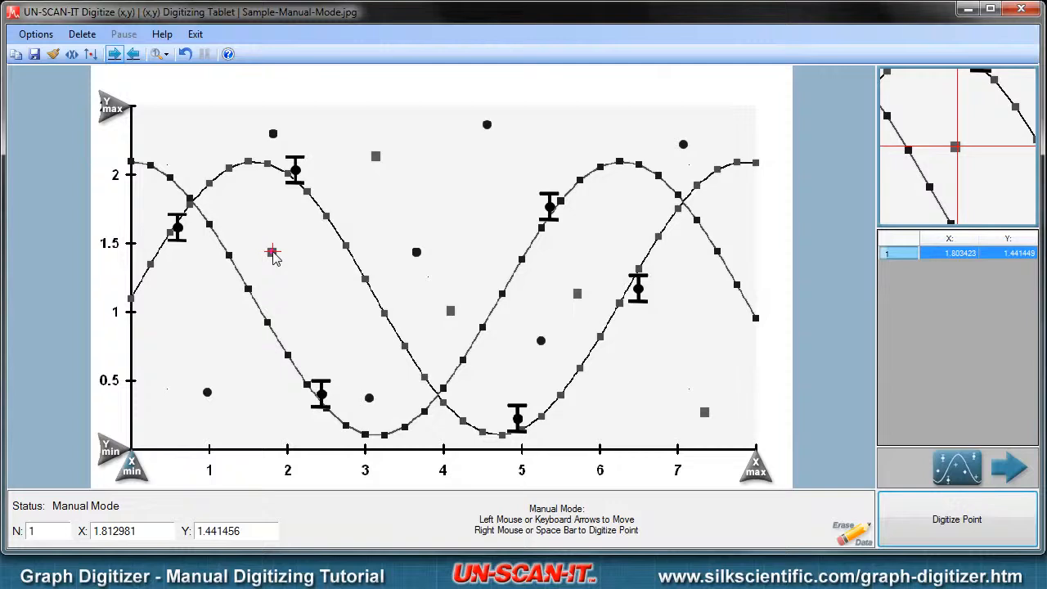
click(272, 252)
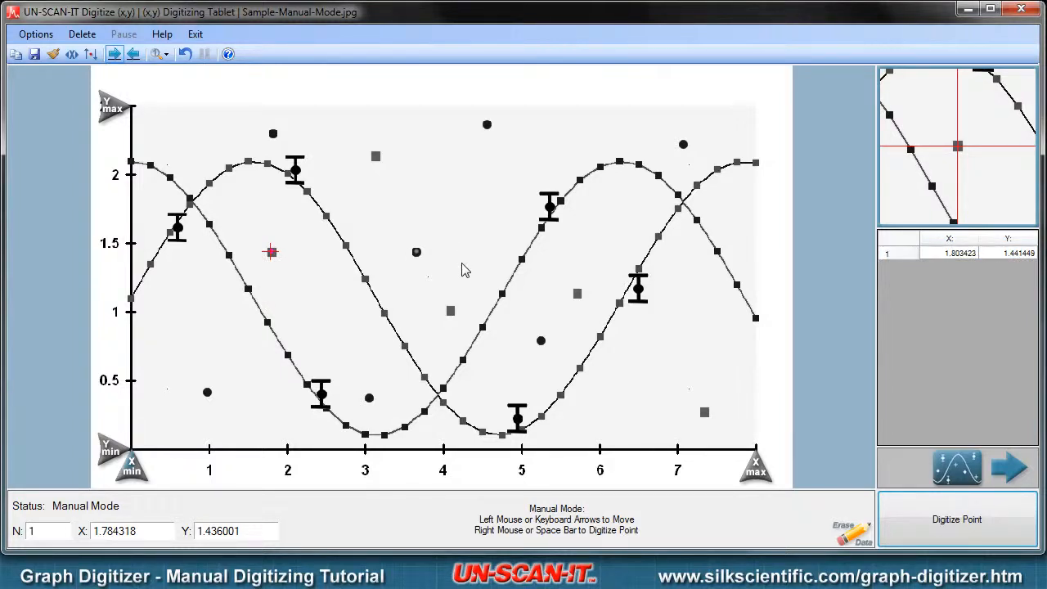
key(Right)
key(Right)
key(Right)
key(Right)
key(Right)
key(Right)
key(Right)
key(Right)
key(Right)
key(Right)
key(Right)
key(Right)
key(Right)
key(Right)
key(Right)
key(Right)
key(Right)
key(Right)
key(Right)
key(Right)
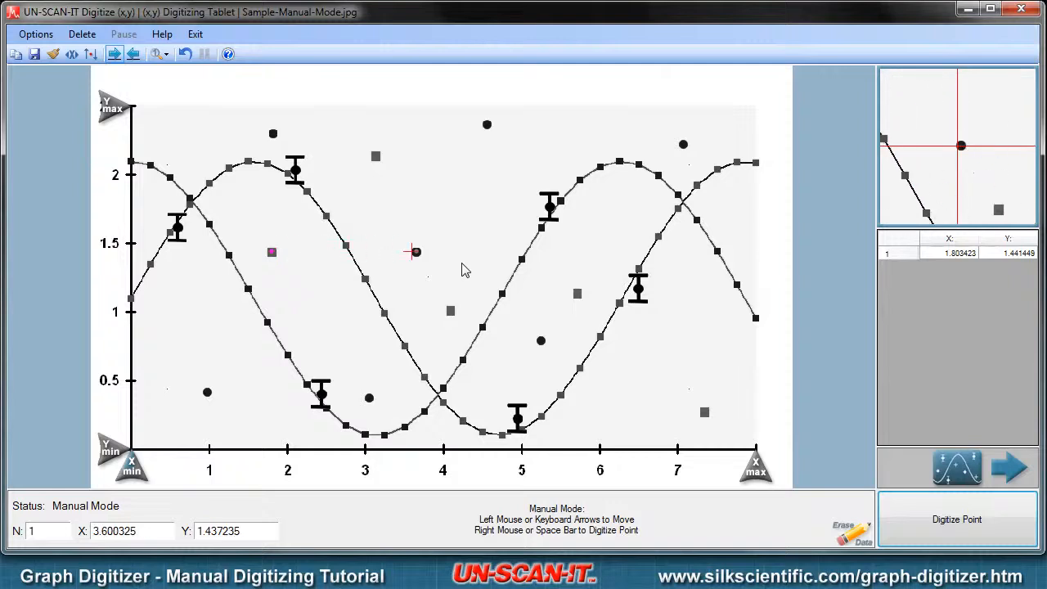
key(Left)
key(Left)
key(Left)
key(Left)
key(space)
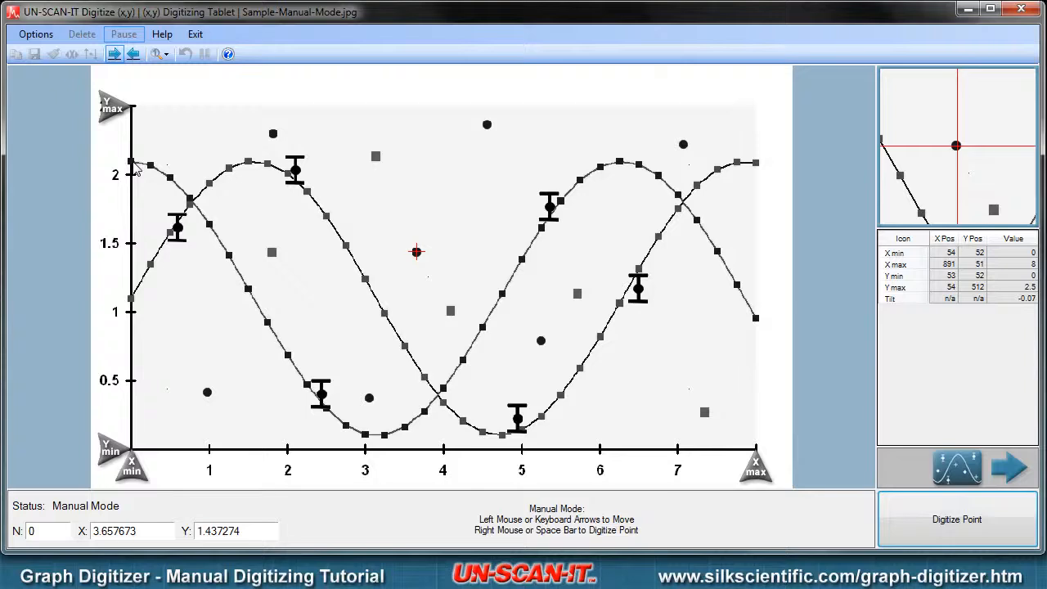
Step: Align the crosshair with the start of the descending curve at the Y axis, and digitize its first point at about X 0.015, Y 2.087
click(134, 163)
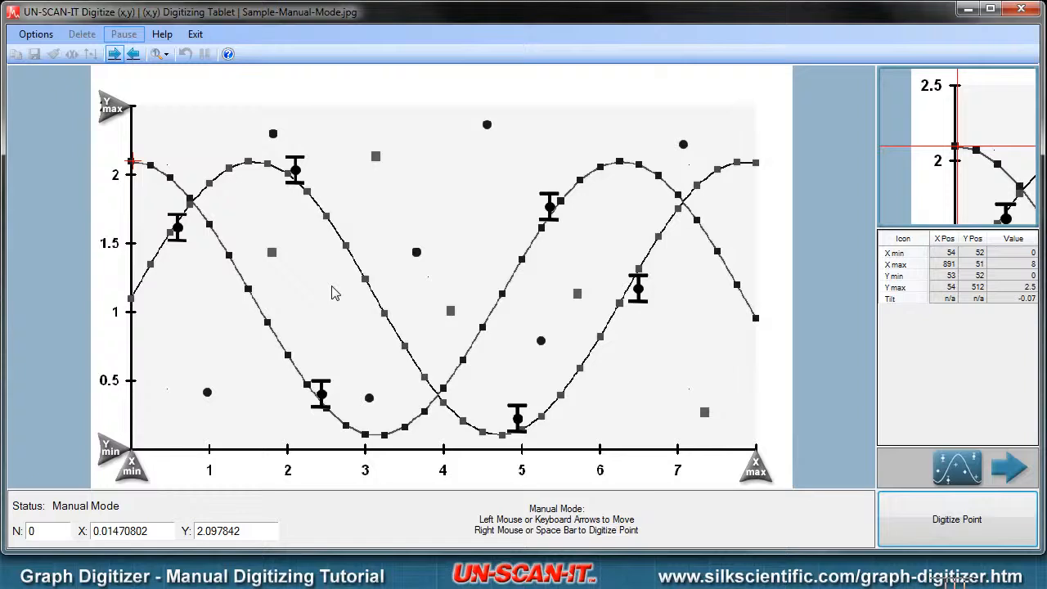
key(Down)
key(Down)
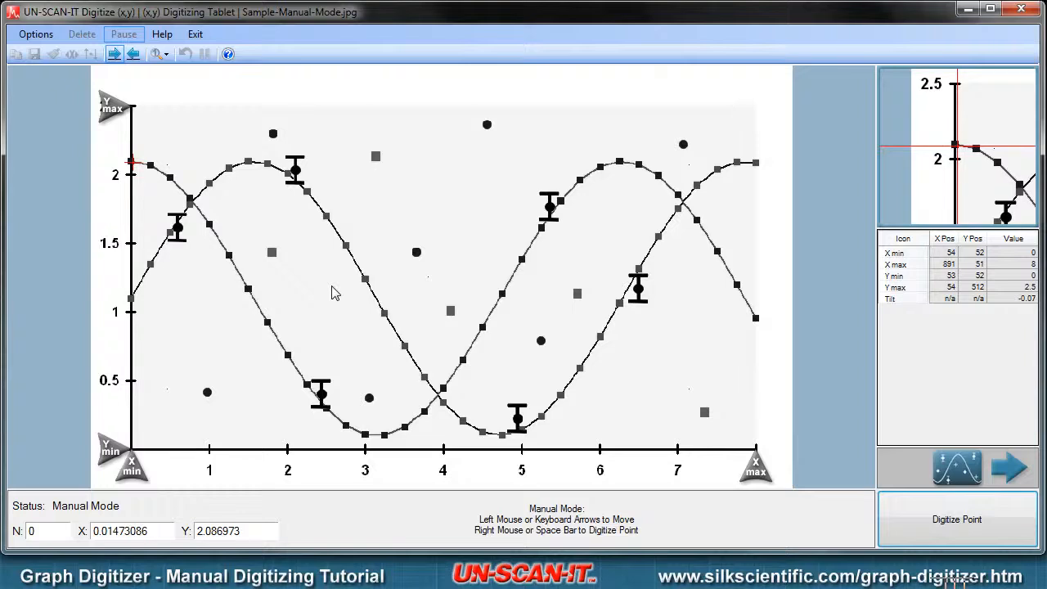
key(space)
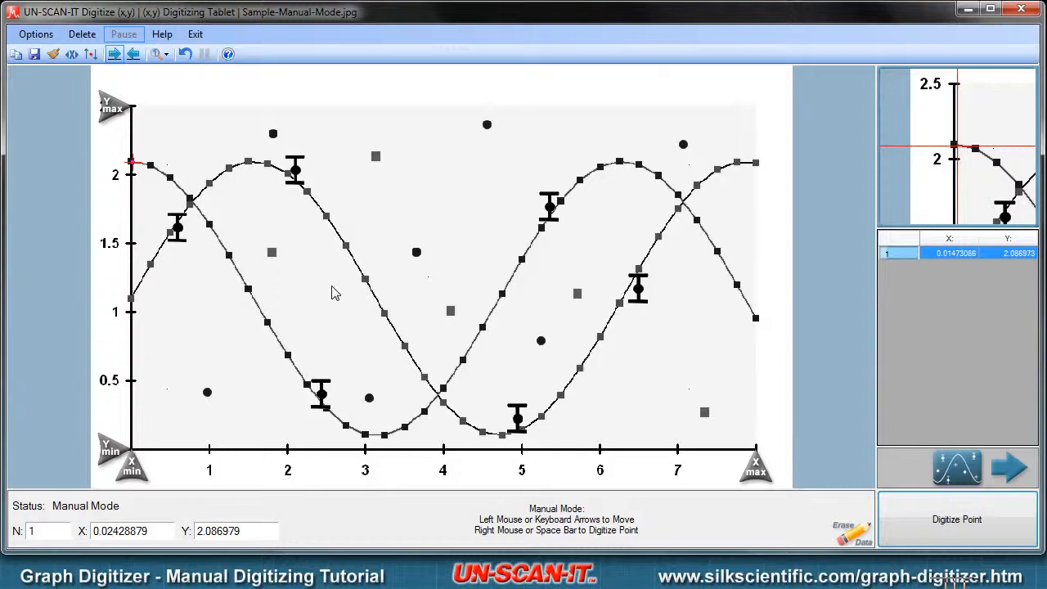
Step: Digitize successive points along the descending curve down to about X 2.22, Y 0.47, following its slope
key(space)
key(Right)
key(space)
key(Right)
key(space)
key(Right)
key(space)
key(Right)
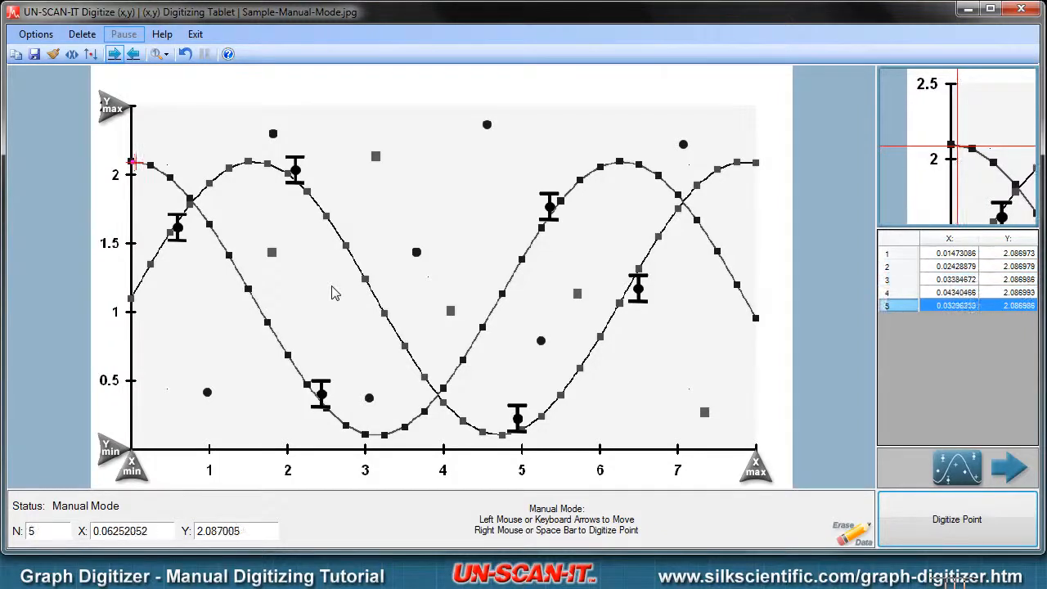
key(space)
key(Right)
key(space)
key(Right)
key(Down)
key(space)
key(Right)
key(space)
key(Right)
key(space)
key(Right)
key(space)
key(Right)
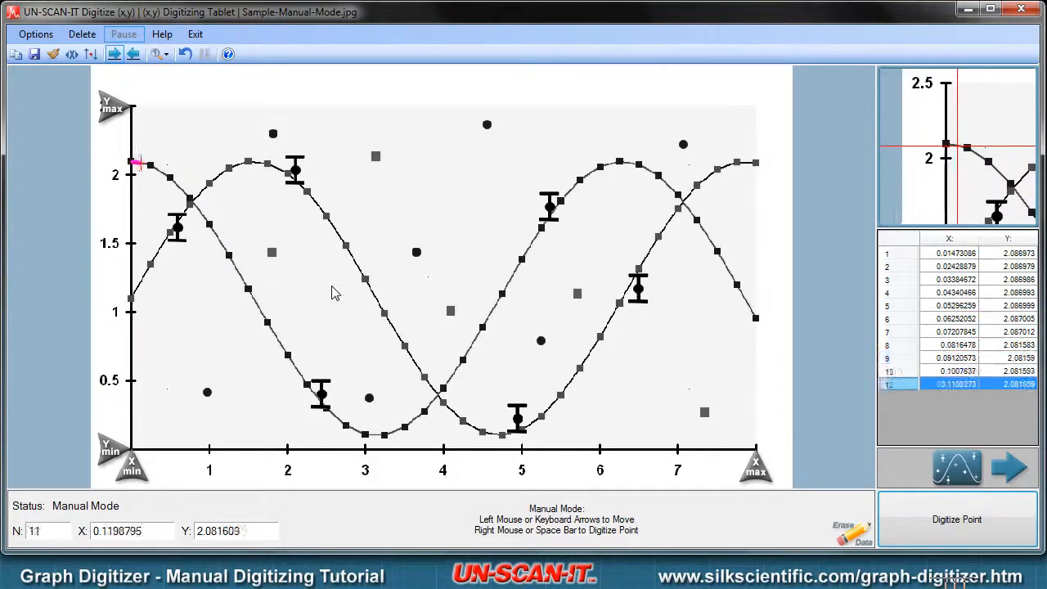
key(space)
key(Right)
key(space)
key(Right)
key(space)
key(Right)
key(space)
key(Right)
key(space)
key(Right)
key(Down)
key(space)
key(Right)
key(space)
key(Right)
key(space)
key(Right)
key(space)
key(Right)
key(space)
key(Right)
key(space)
key(Right)
key(Down)
key(space)
key(Right)
key(space)
key(Right)
key(space)
key(Right)
key(Down)
key(space)
key(Right)
key(Down)
key(space)
key(Right)
key(space)
key(Right)
key(space)
key(Right)
key(space)
key(Right)
key(Down)
key(space)
key(Right)
key(space)
key(Right)
key(Down)
key(space)
key(Right)
key(Down)
key(space)
key(Right)
key(Down)
key(space)
key(Right)
key(Down)
key(space)
key(Right)
key(Down)
key(space)
key(Right)
key(Down)
key(space)
key(Right)
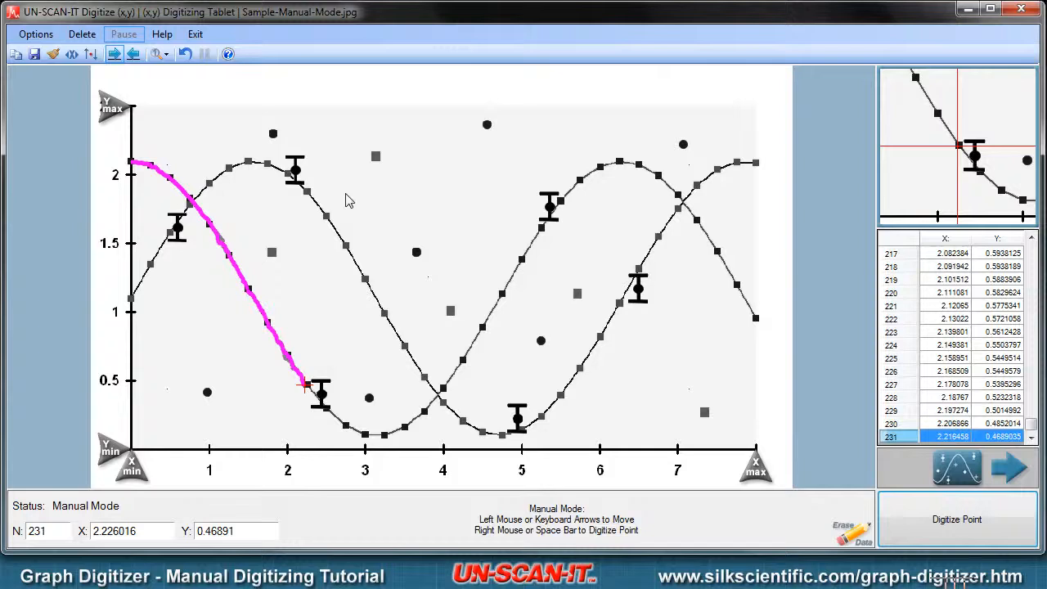
Step: Copy the complete X and Y data columns to the clipboard and paste them into the Book1 spreadsheet starting at cell A1
click(17, 54)
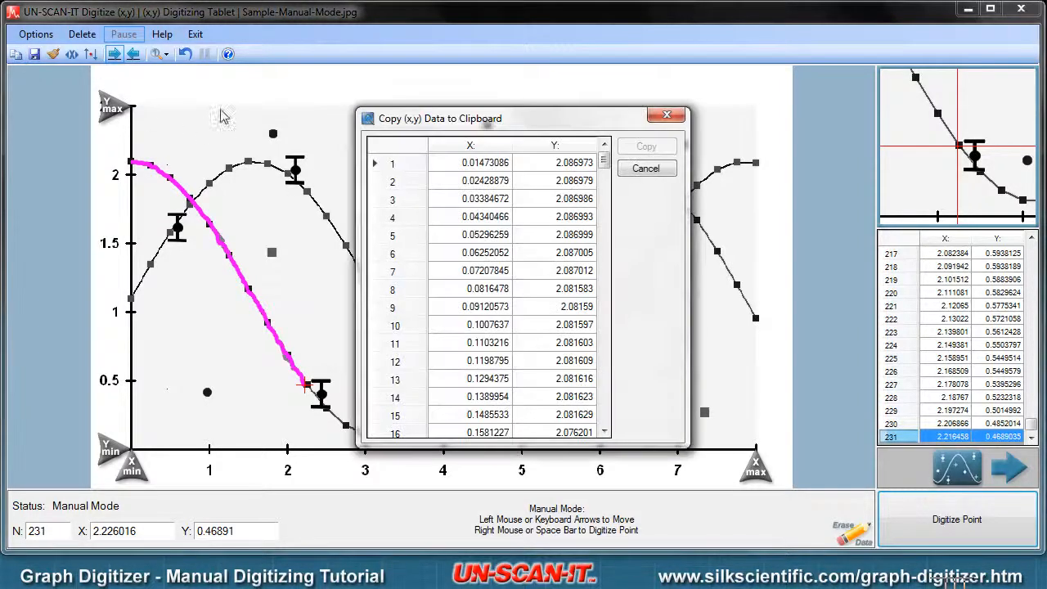
drag(450, 146, 550, 147)
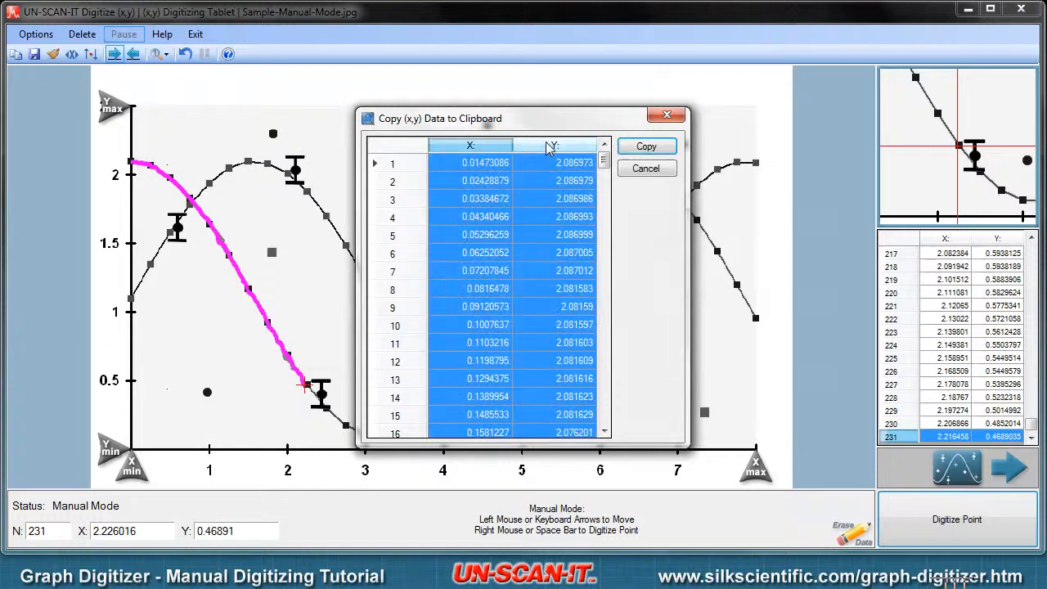
click(620, 149)
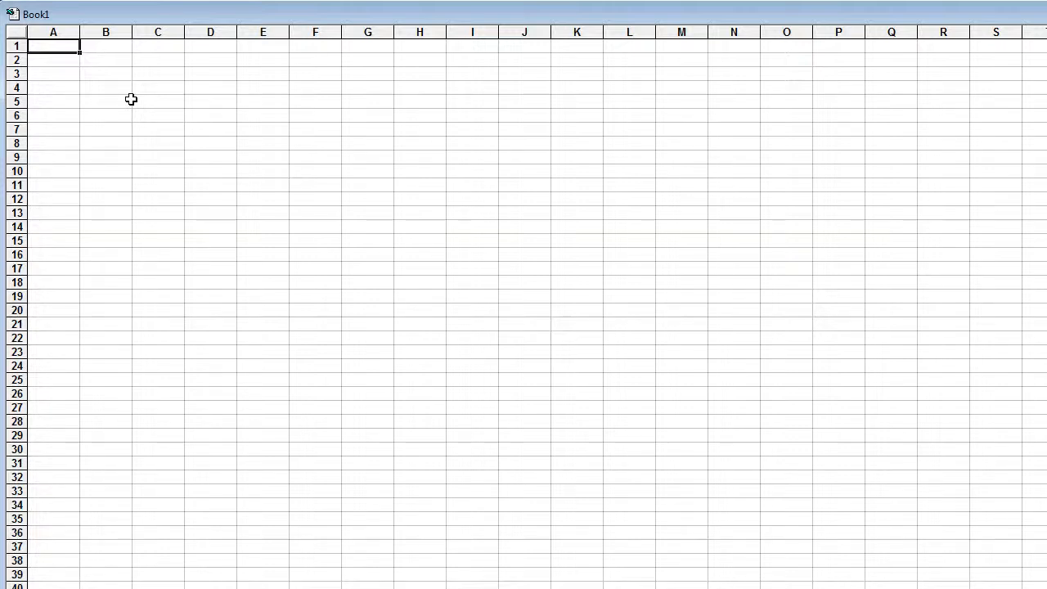
key(ctrl+v)
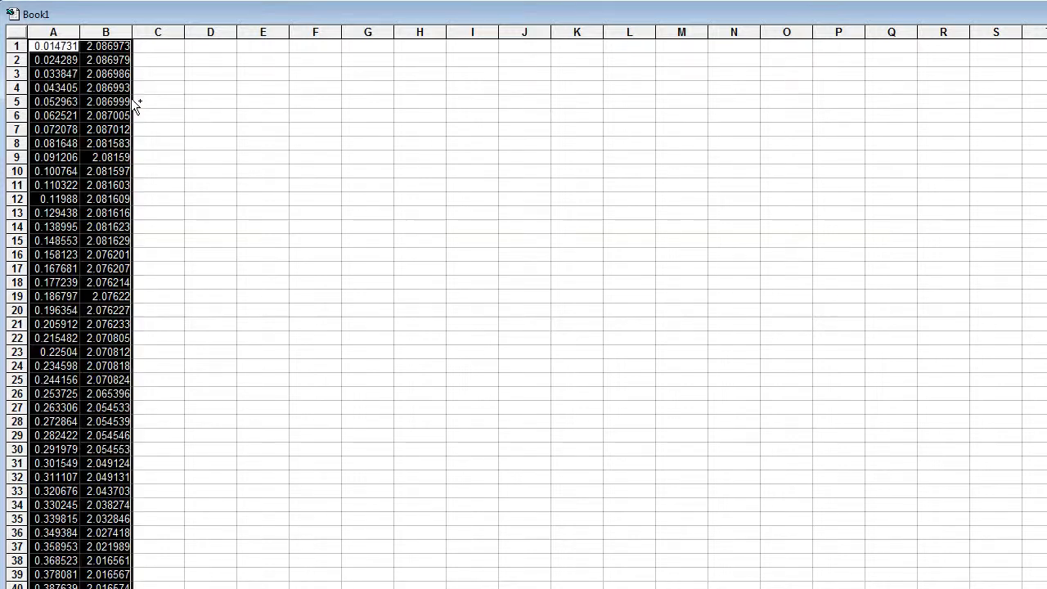